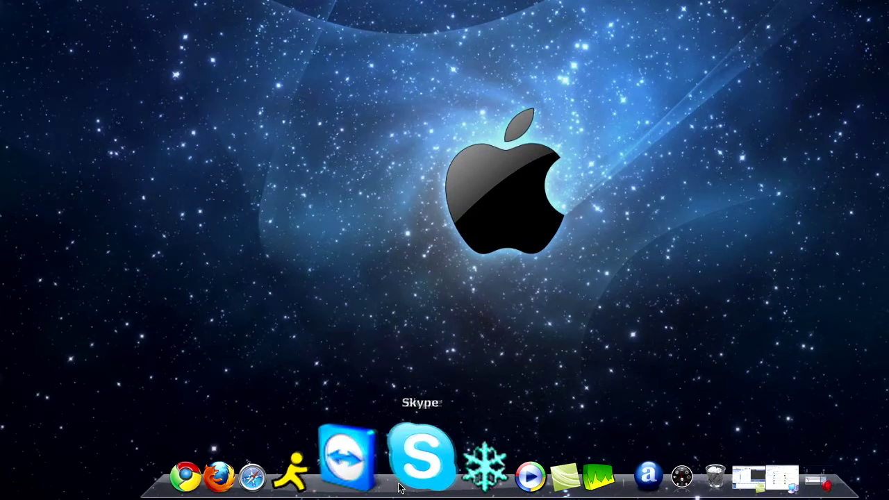
# Step: Launch TeamViewer and start a connection to the partner's TeamViewer ID
pyautogui.click(379, 479)
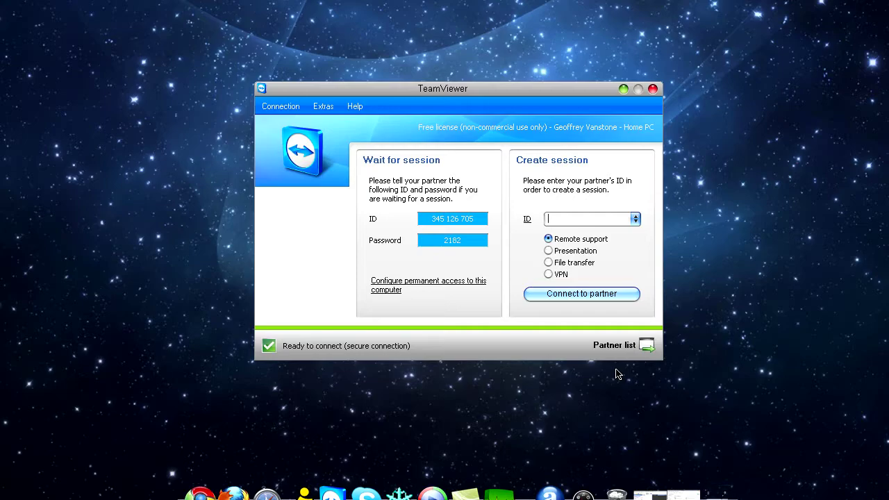
pyautogui.write('333')
pyautogui.write('0')
pyautogui.write('741')
pyautogui.write('152')
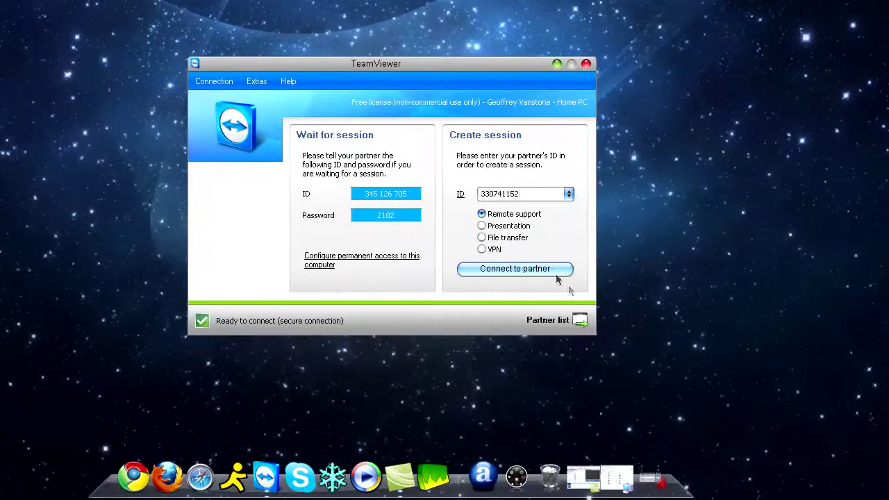
pyautogui.click(612, 296)
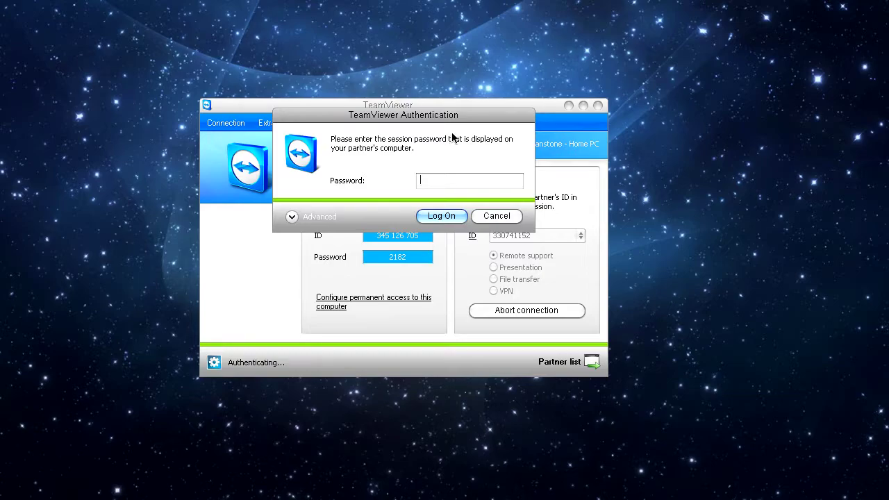
# Step: Log on with the partner's session password and start Google Chrome on the remote computer
pyautogui.write('••')
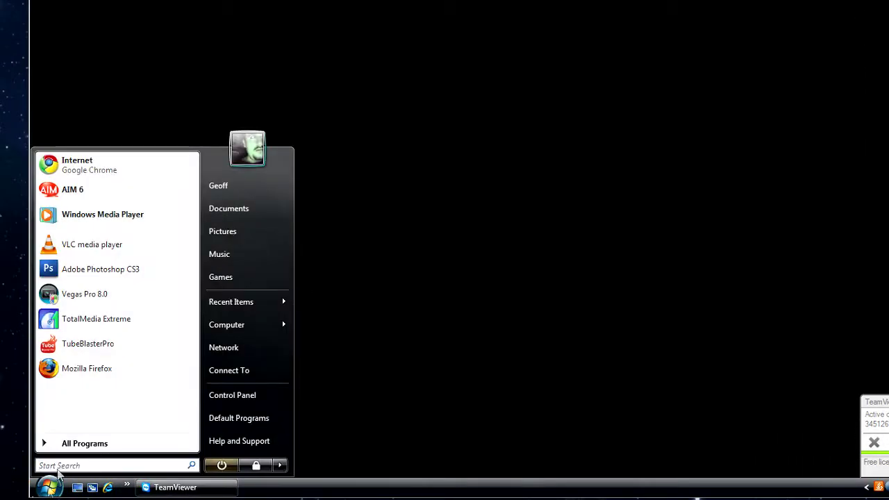
pyautogui.click(88, 221)
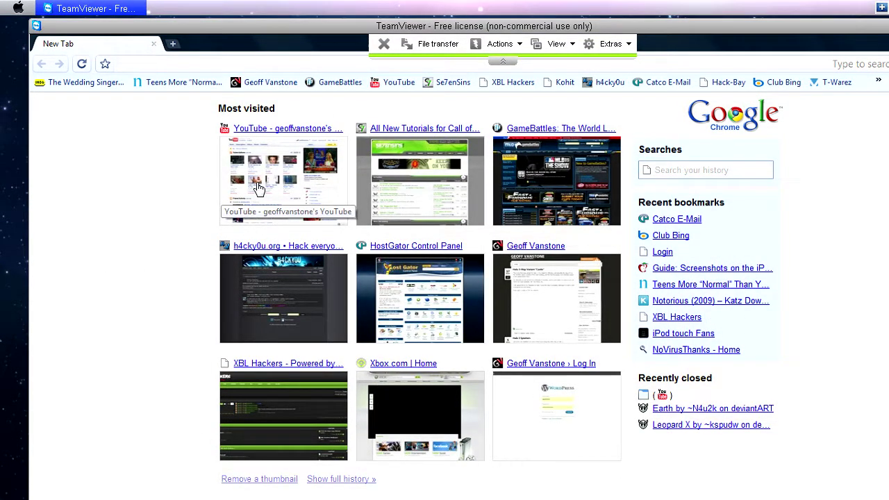
# Step: Open YouTube from Chrome's most visited sites, then go to teamviewer.com
pyautogui.click(257, 189)
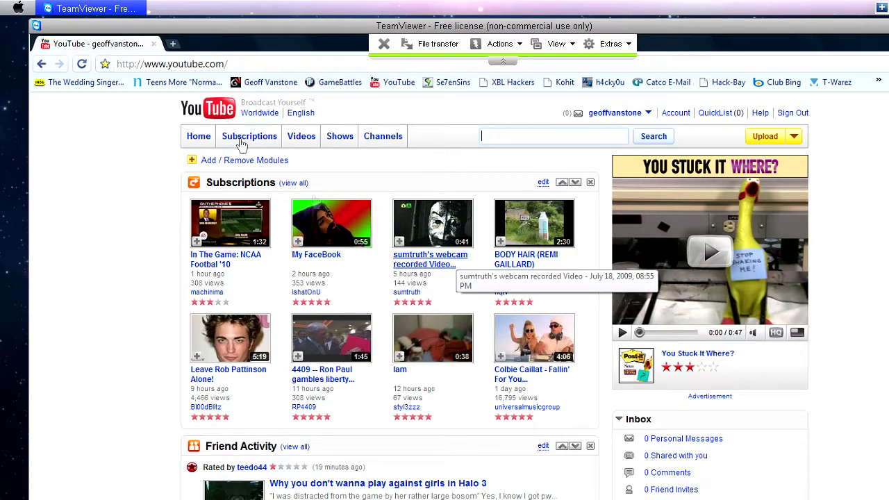
pyautogui.click(204, 64)
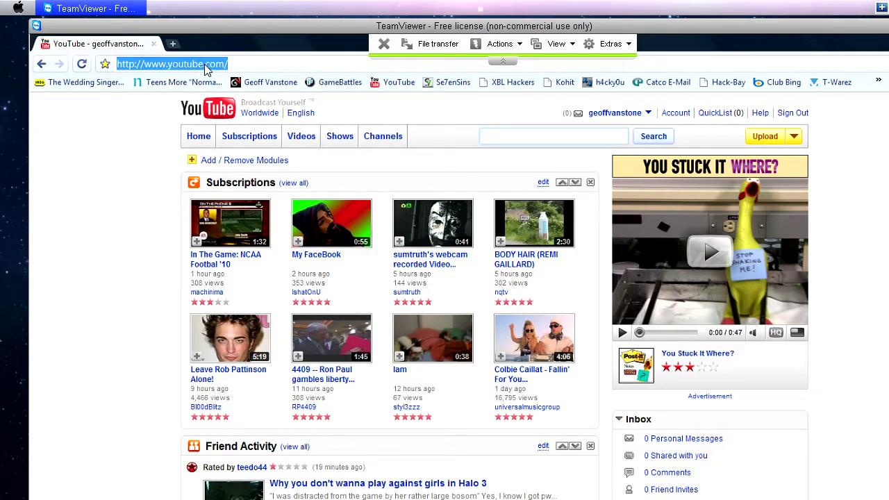
pyautogui.write('twam')
pyautogui.press('BackSpace')
pyautogui.press('BackSpace')
pyautogui.press('BackSpace')
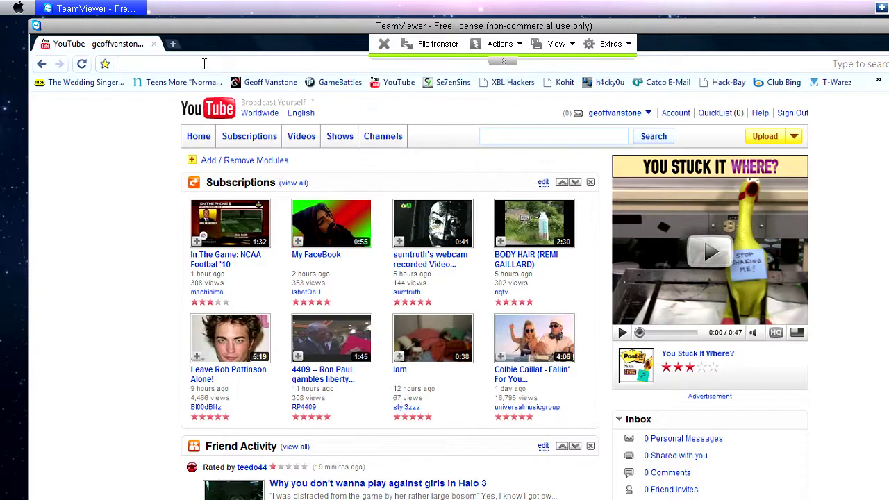
pyautogui.press('Escape')
pyautogui.write('teamviw')
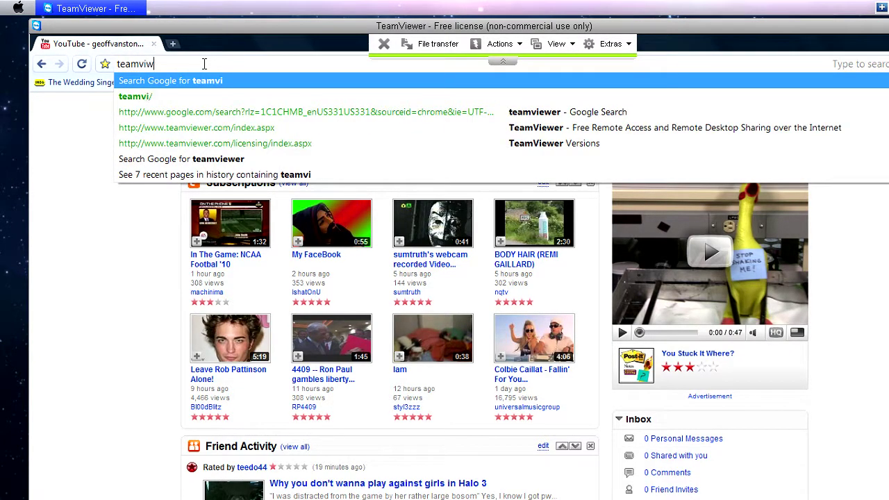
pyautogui.press('BackSpace')
pyautogui.write('e')
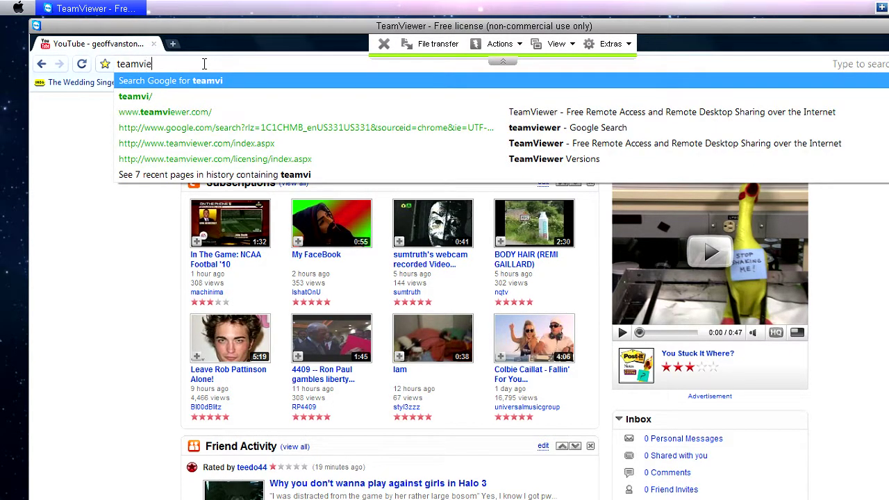
pyautogui.write('wer.')
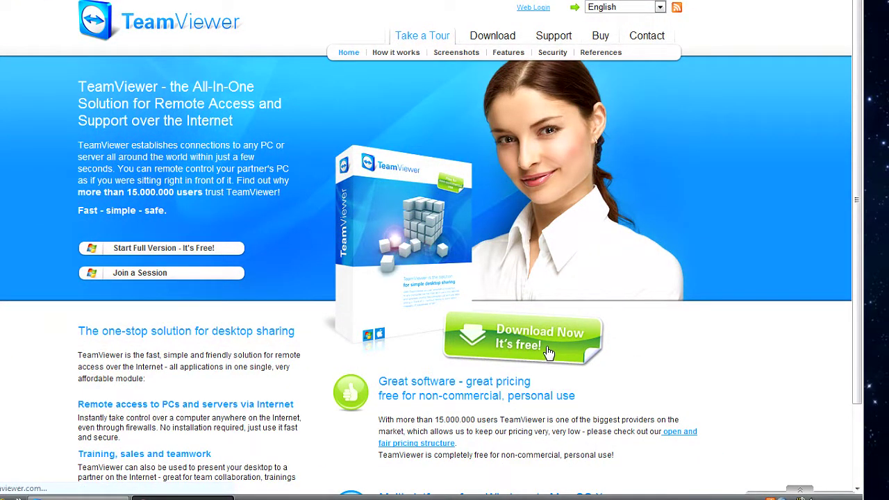
# Step: Start the installer download, discard TeamViewer_Setup.exe, and leave the full-screen remote view
pyautogui.click(549, 352)
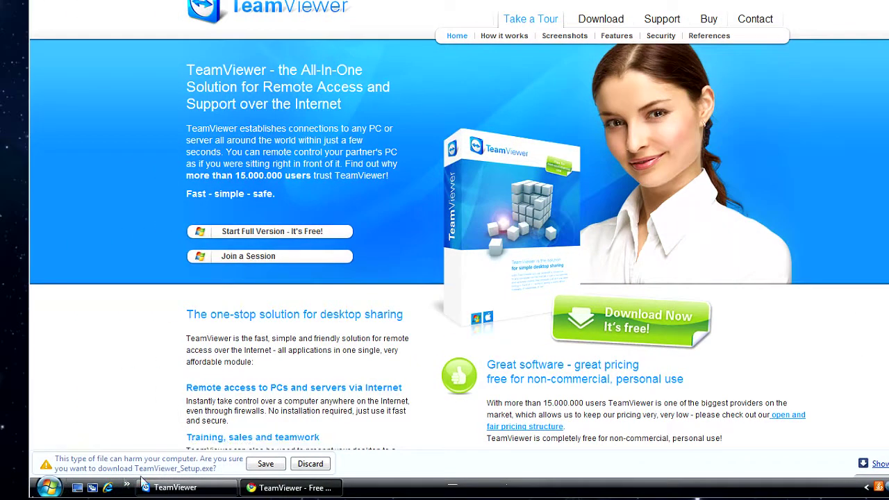
pyautogui.click(303, 469)
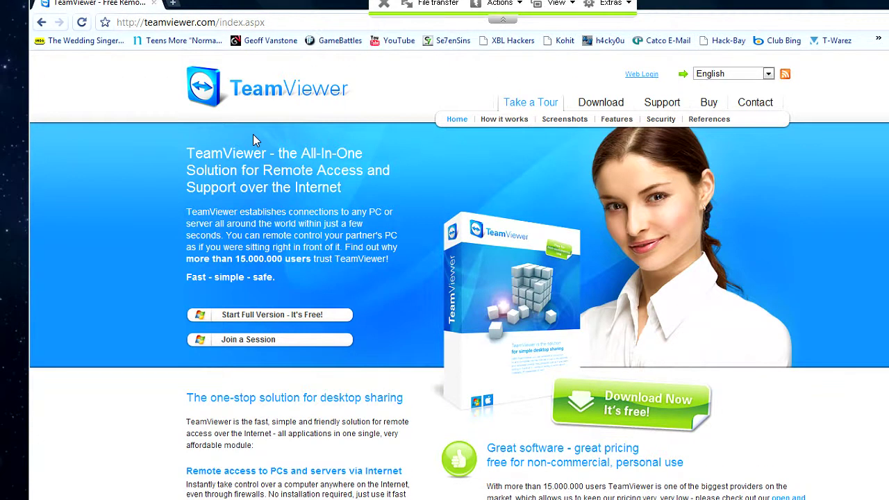
pyautogui.press('ctrl+super+f')
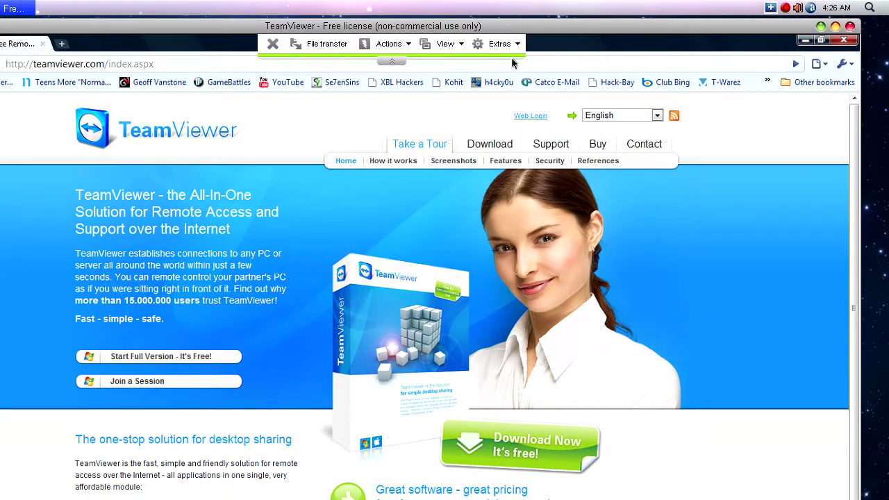
# Step: Look through the Extras > Record options and set the remote screen resolution to 1280 x 720
pyautogui.click(500, 44)
pyautogui.moveTo(509, 67)
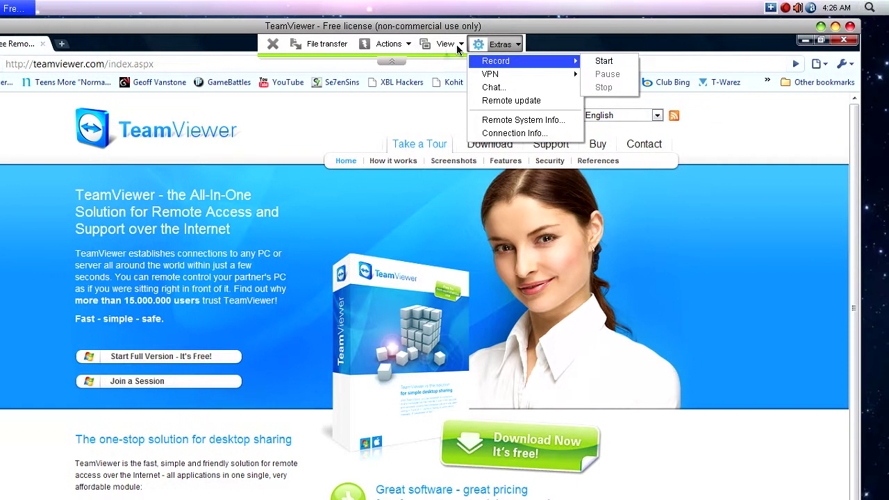
pyautogui.click(457, 46)
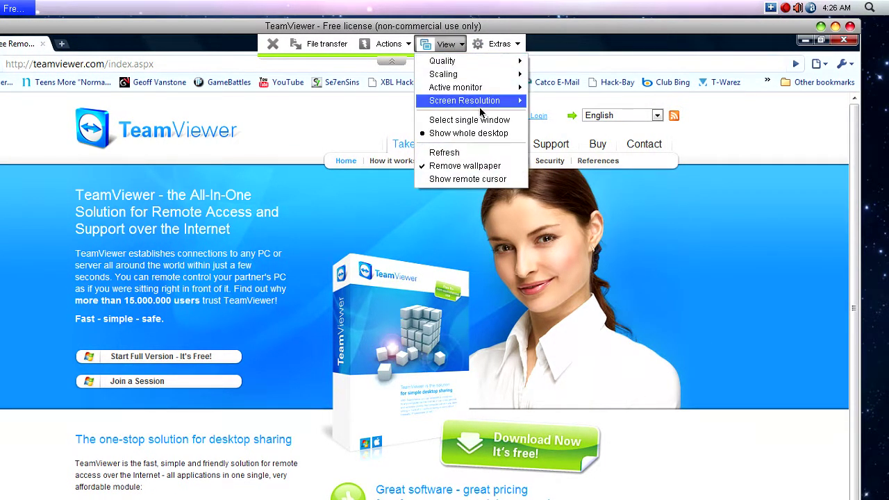
pyautogui.moveTo(480, 101)
pyautogui.click(561, 179)
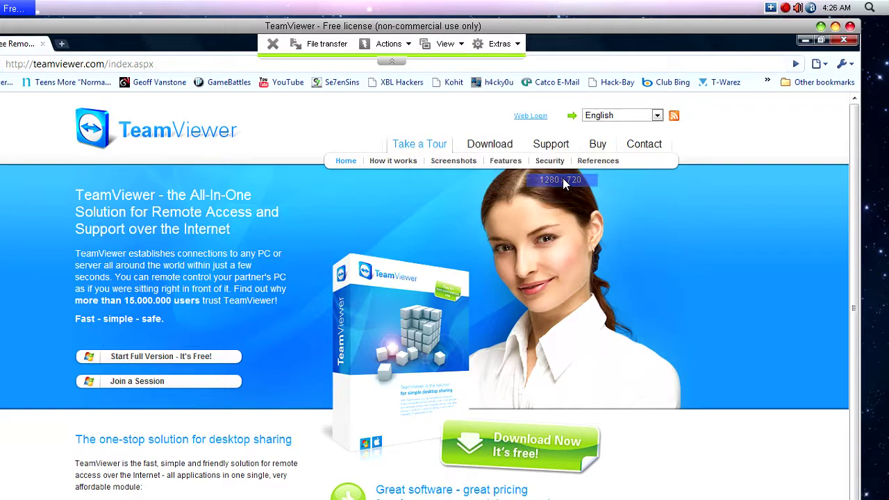
pyautogui.click(500, 45)
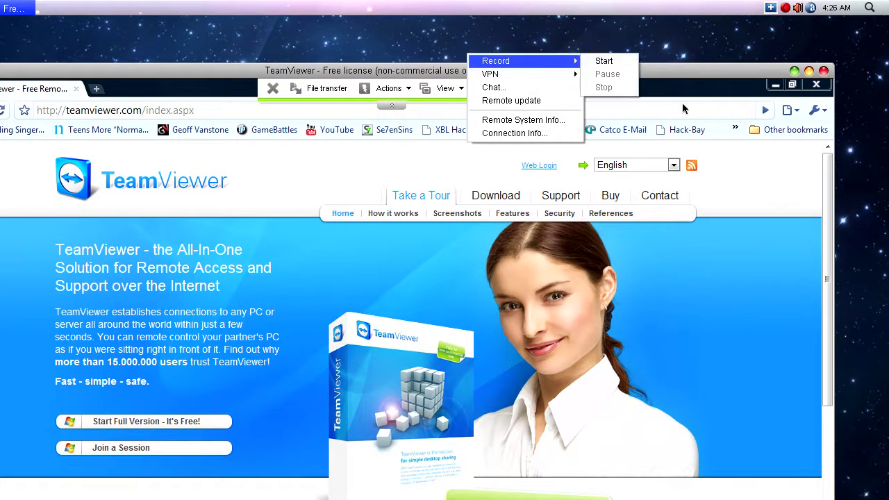
pyautogui.click(824, 73)
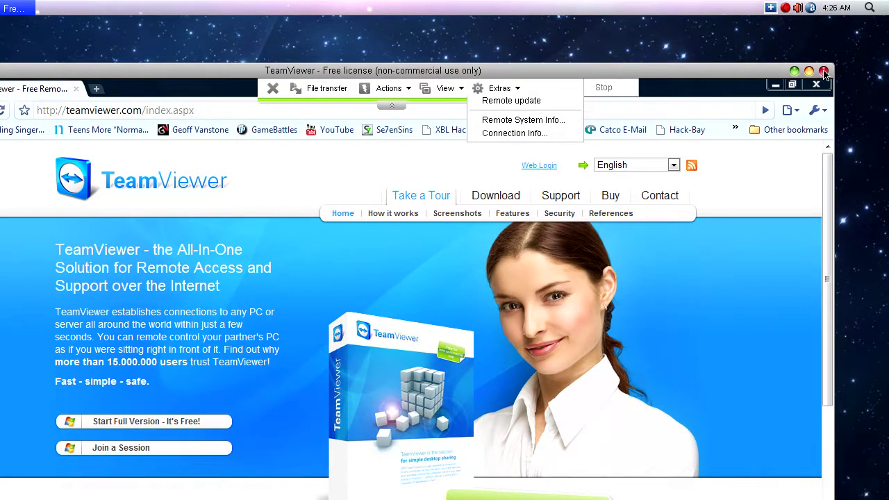
# Step: End the remote session, acknowledge the sponsored-session notice, and close TeamViewer
pyautogui.click(824, 73)
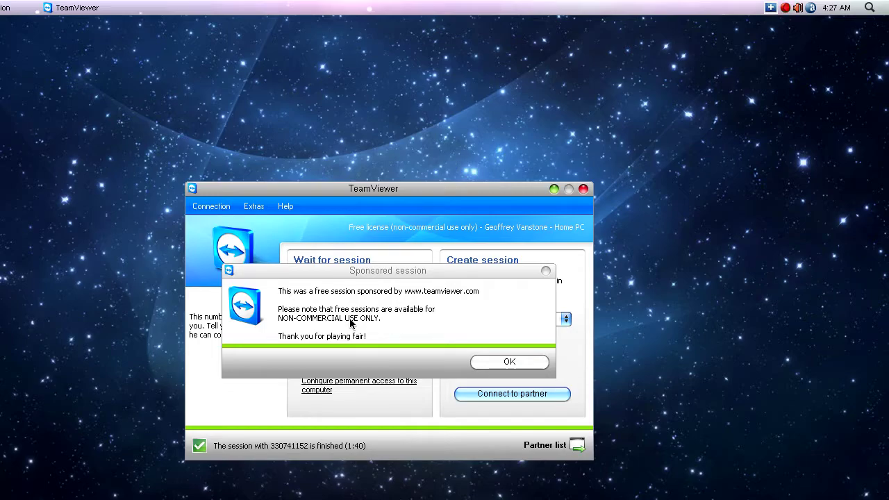
pyautogui.click(481, 361)
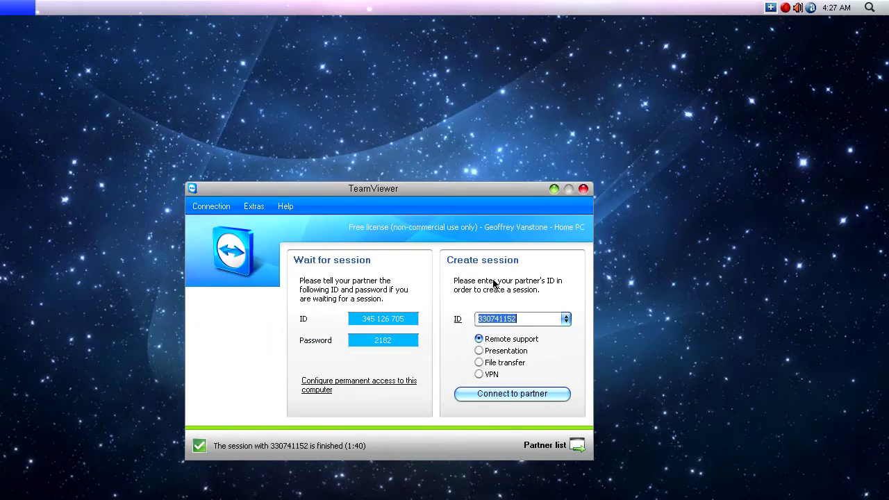
pyautogui.click(582, 189)
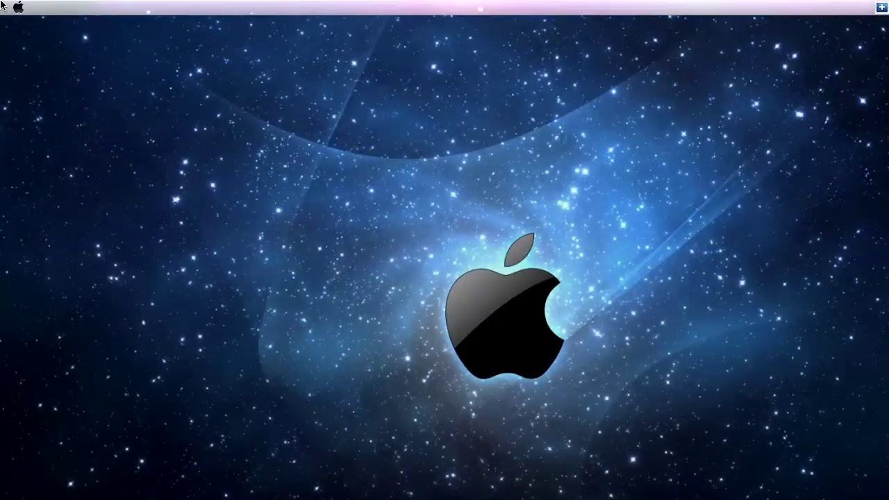
pyautogui.click(19, 7)
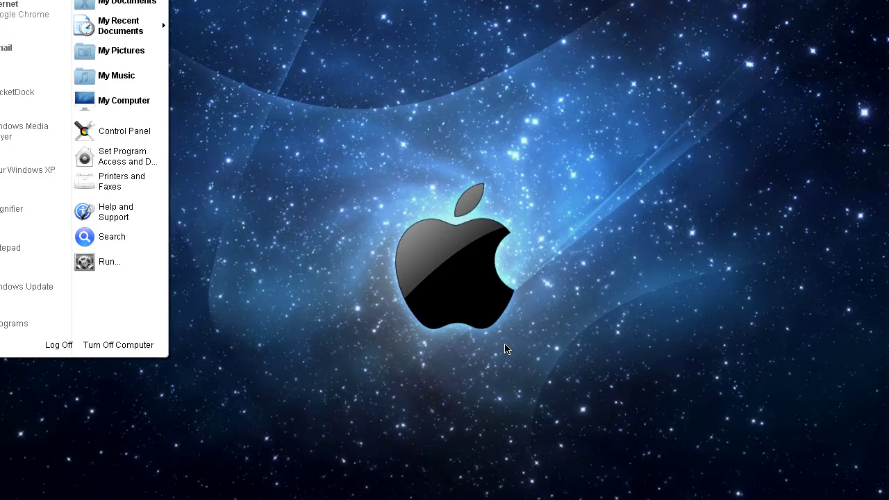
# Step: Dismiss the Start menu, reopen it with the Windows key, and dismiss it again
pyautogui.click(518, 356)
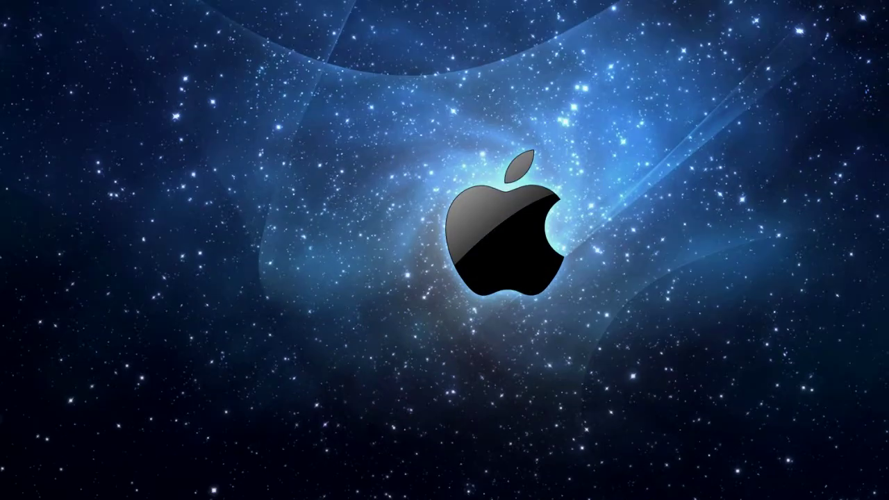
pyautogui.press('super')
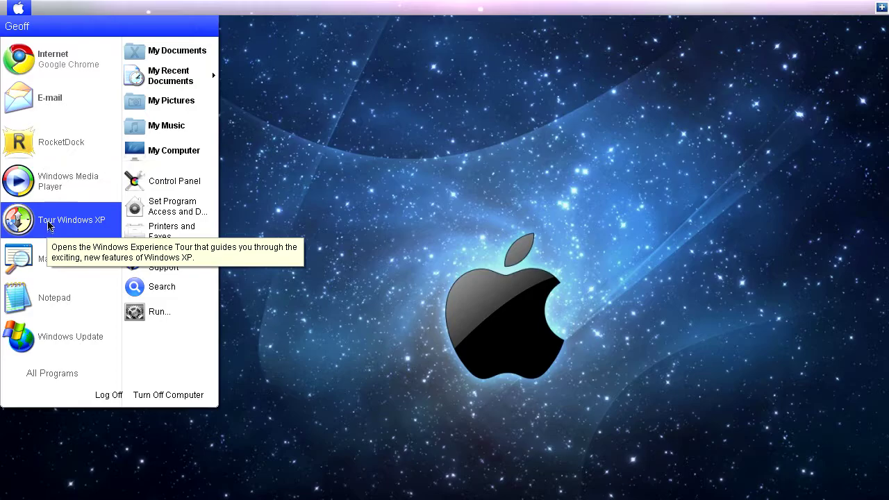
pyautogui.click(397, 175)
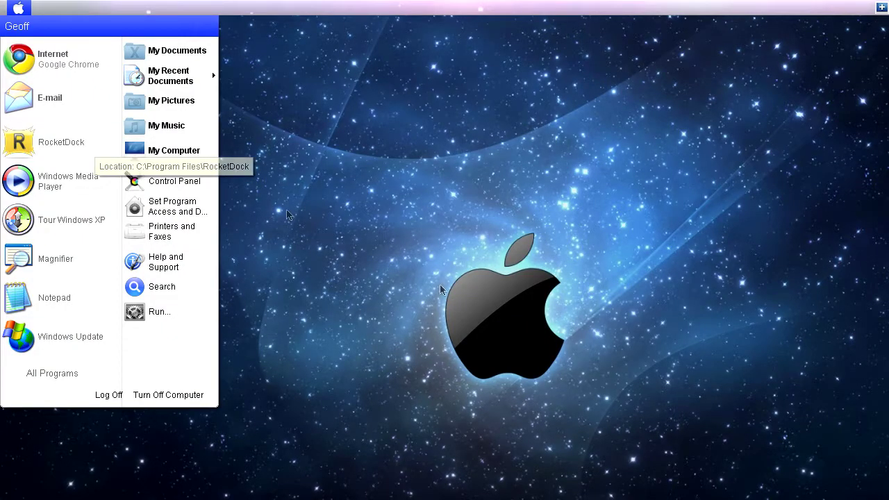
pyautogui.click(585, 335)
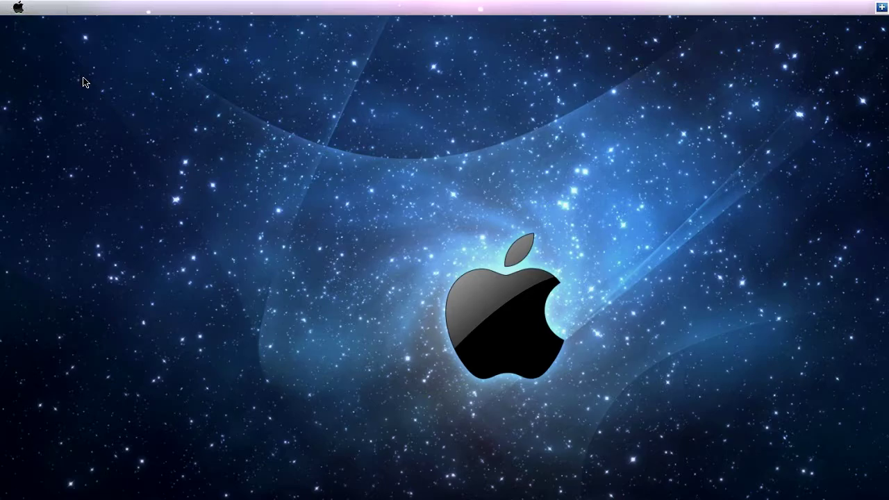
pyautogui.click(3, 6)
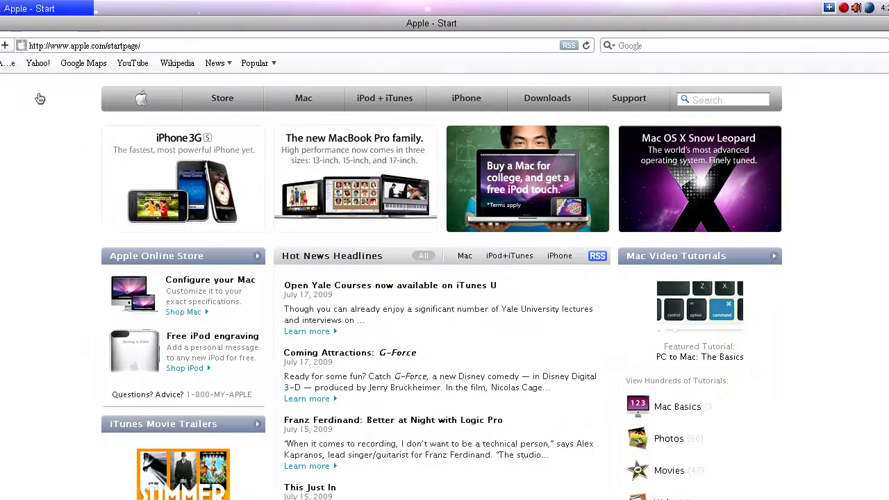
# Step: Open Safari's Preferences from the gear Action menu
pyautogui.click(31, 46)
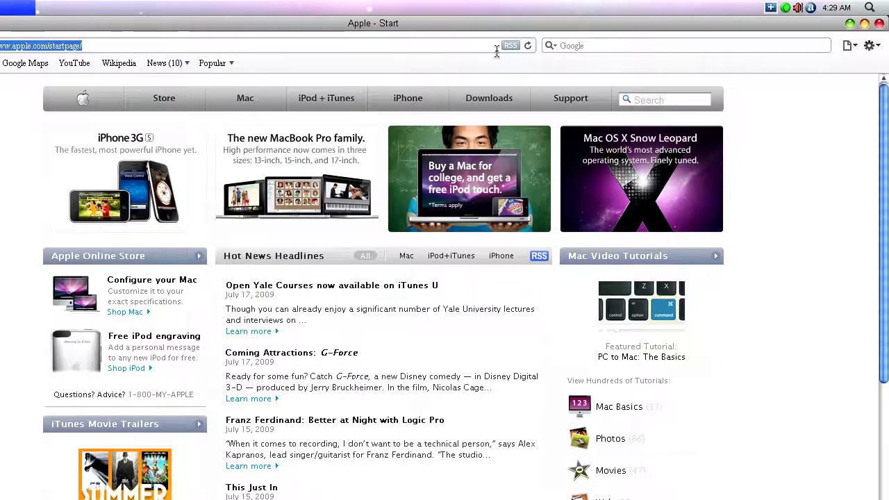
pyautogui.click(870, 45)
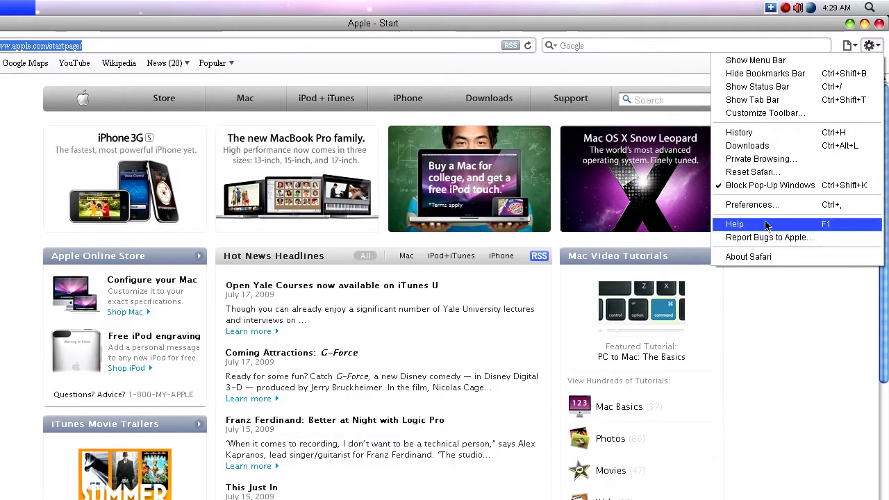
pyautogui.click(764, 204)
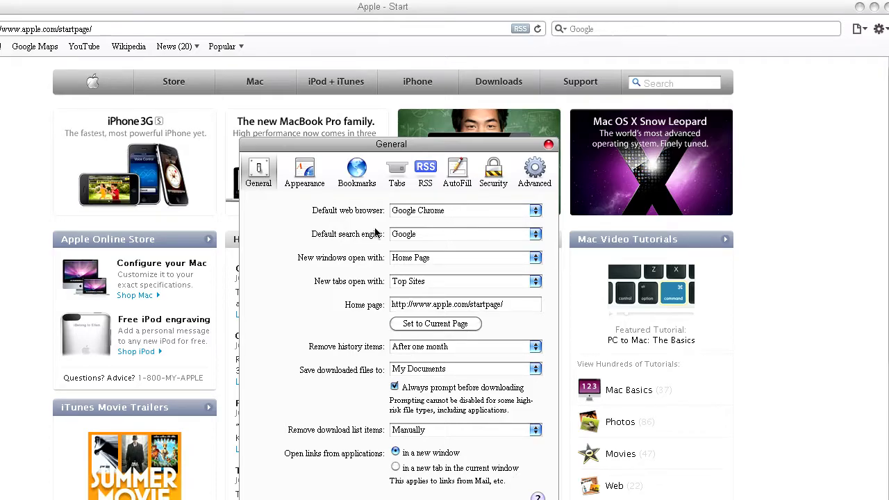
# Step: Replace the Apple start page home page address with the personal website's URL
pyautogui.click(427, 325)
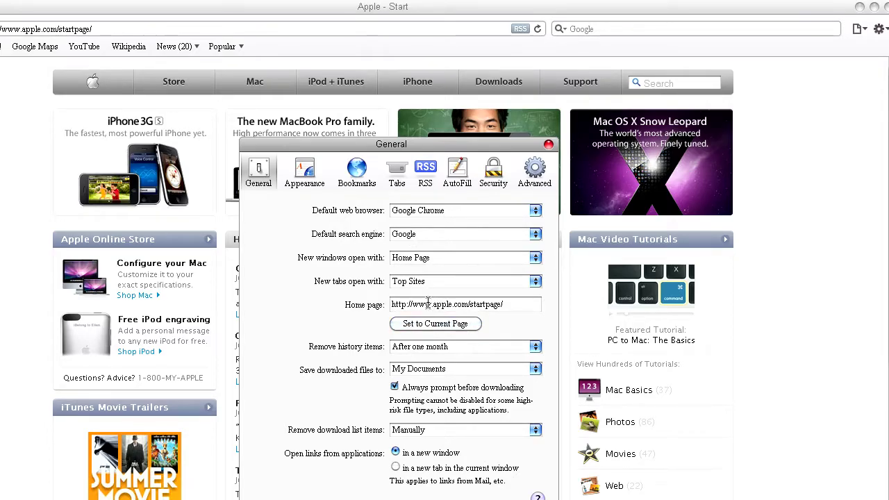
pyautogui.moveTo(432, 305); pyautogui.dragTo(485, 304)
pyautogui.write('geoffvanston')
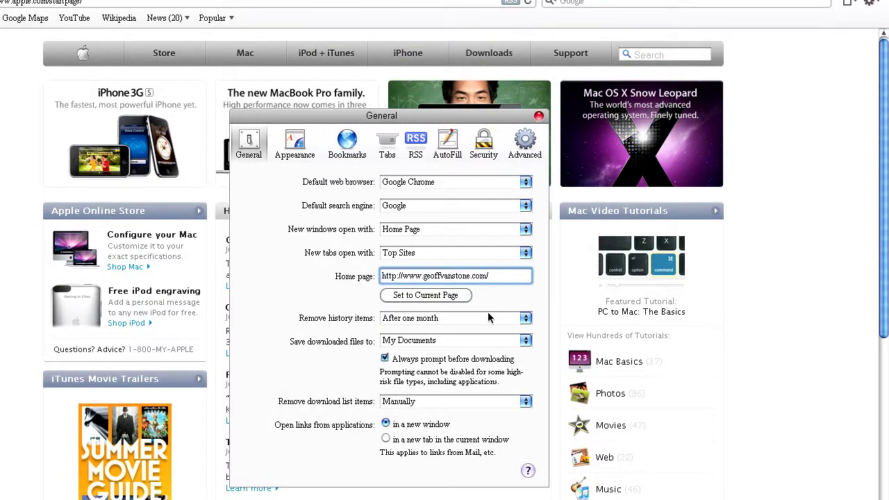
# Step: Set history items to be removed after one week, cancel picking a new download folder, and close preferences
pyautogui.click(451, 321)
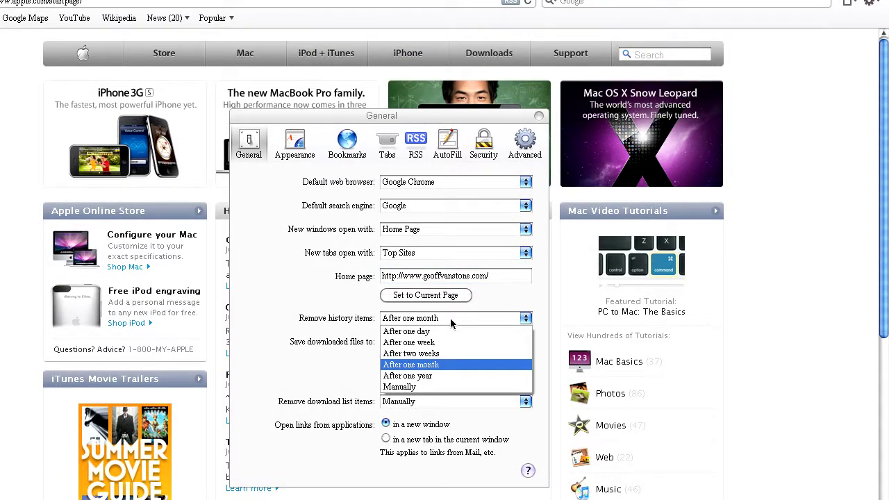
pyautogui.click(436, 343)
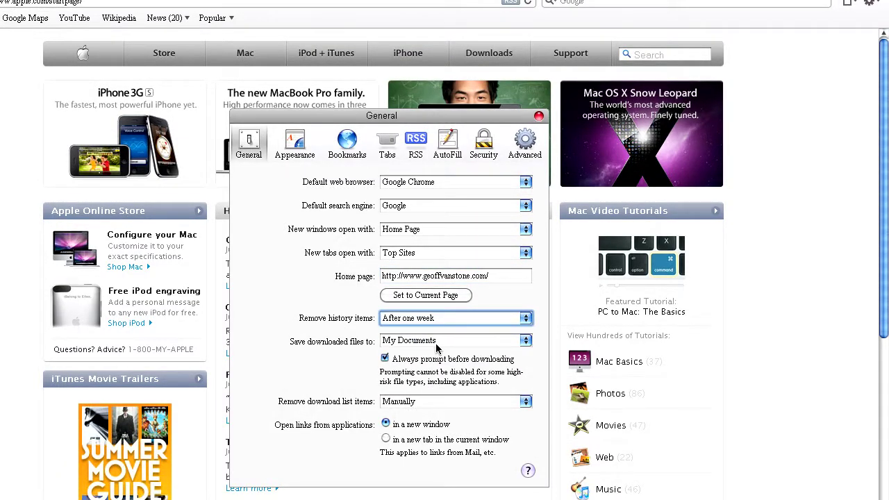
pyautogui.click(431, 342)
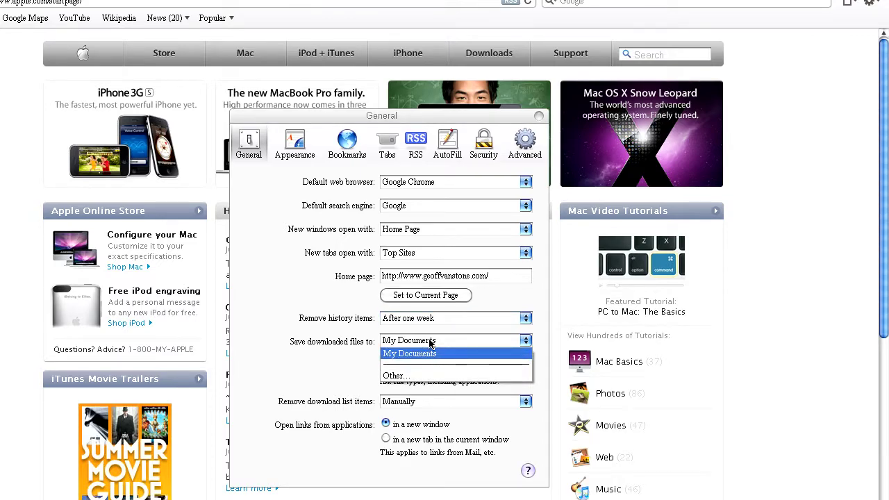
pyautogui.click(426, 375)
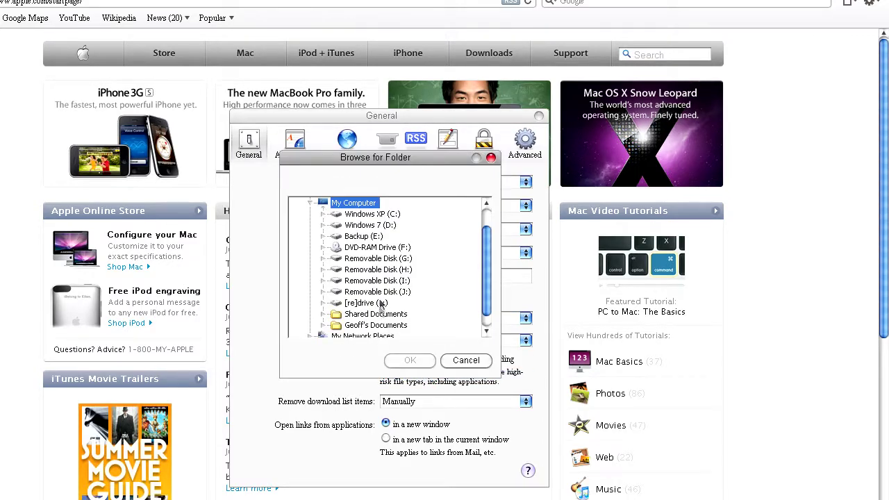
pyautogui.click(466, 359)
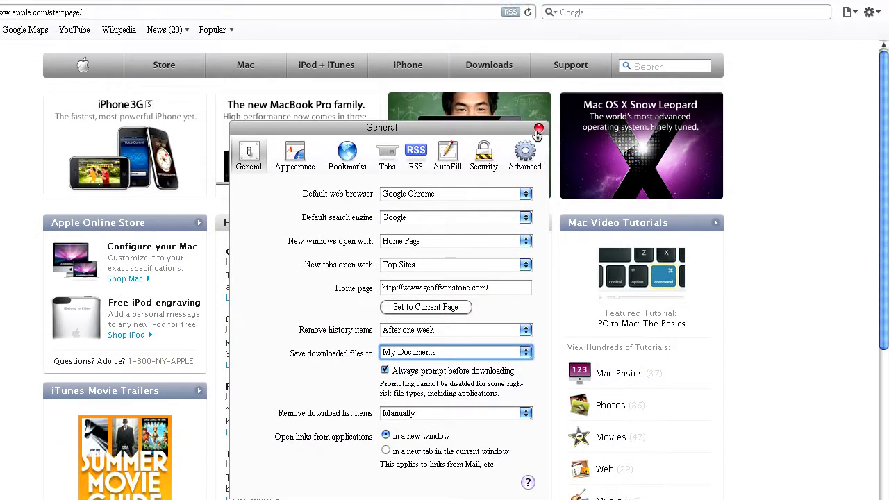
pyautogui.click(539, 111)
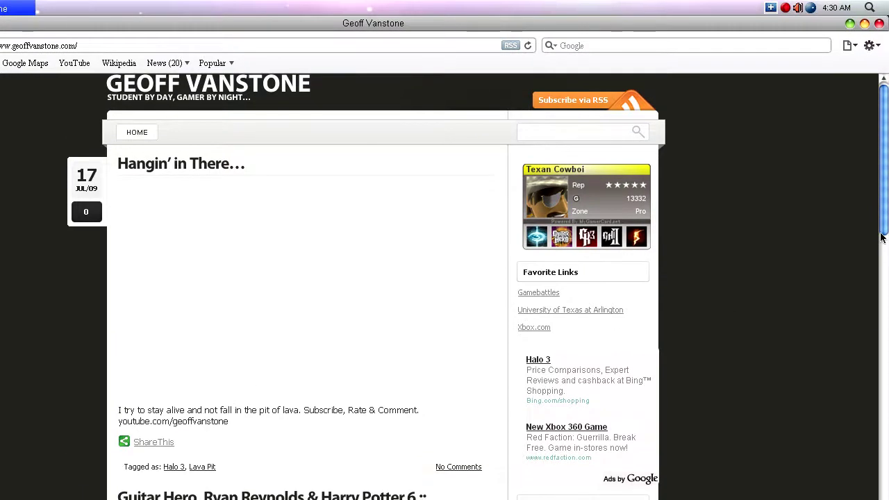
# Step: Scroll through the personal gaming blog's posts, including the Guitar Hero, Ryan Reynolds & Harry Potter 6 update
pyautogui.moveTo(876, 145); pyautogui.dragTo(878, 318)
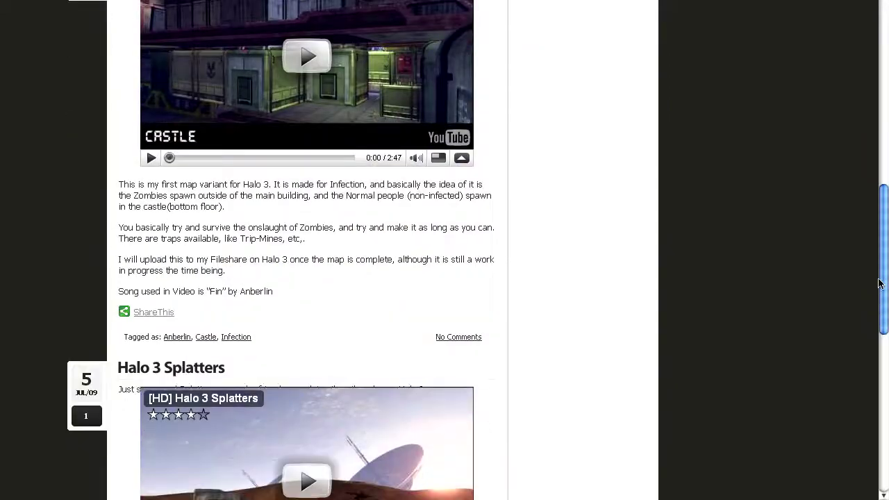
pyautogui.moveTo(878, 284); pyautogui.dragTo(886, 198)
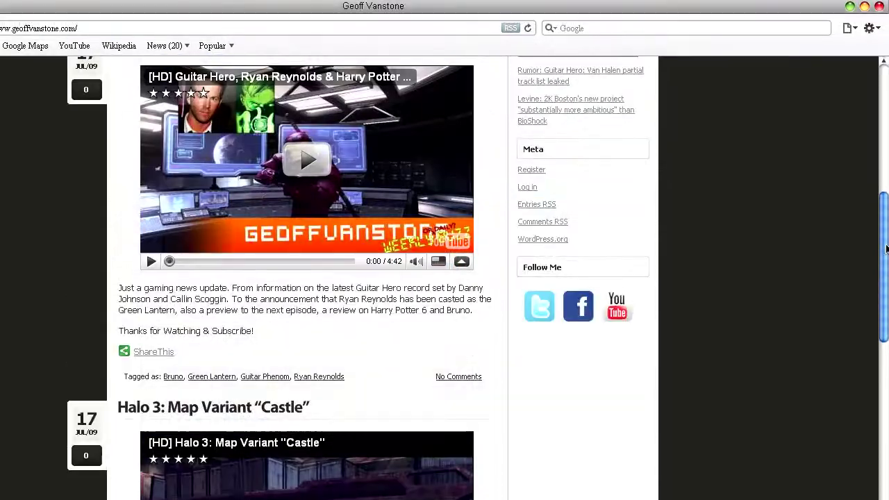
pyautogui.moveTo(886, 248)
pyautogui.mouseDown()
pyautogui.moveTo(885, 211)
pyautogui.moveTo(885, 232)
pyautogui.mouseUp()
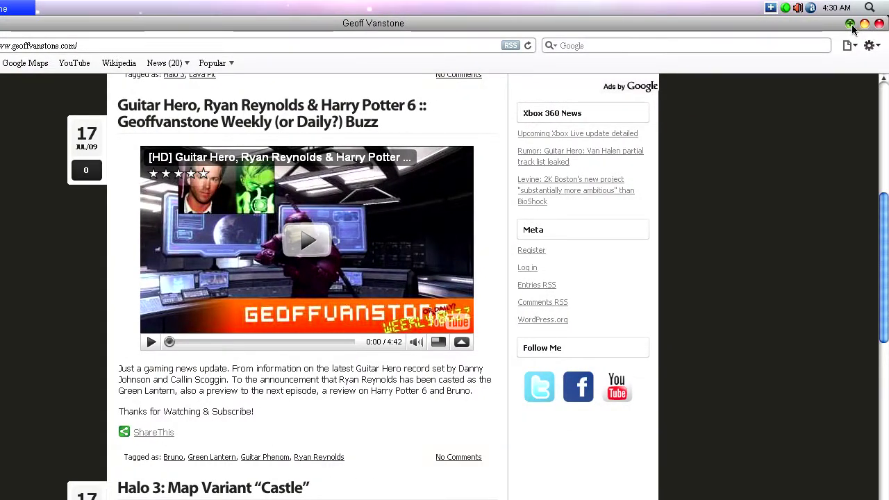
# Step: Minimize Safari and bring up Camtasia Recorder from the RocketDock, showing its companion tools list
pyautogui.click(872, 24)
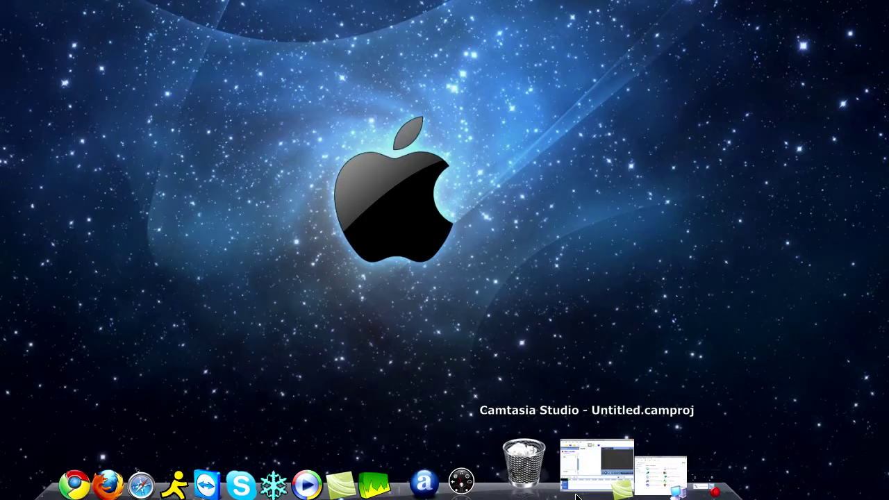
pyautogui.click(645, 484)
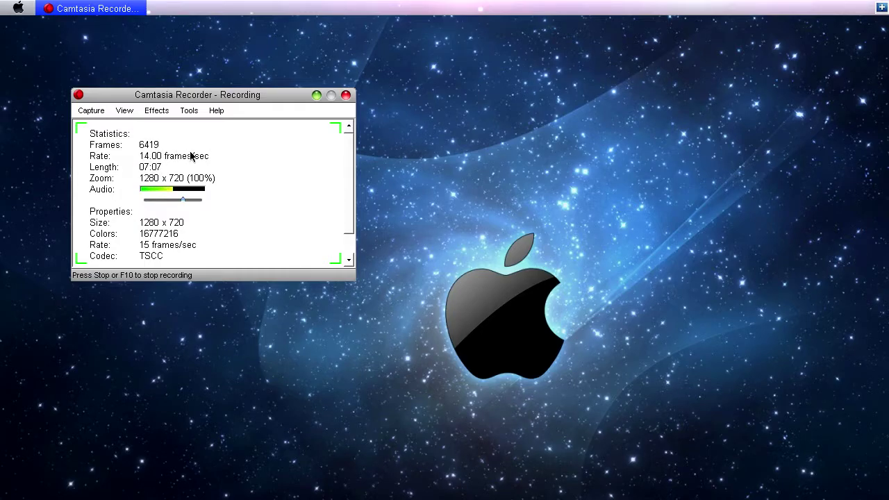
pyautogui.click(189, 111)
# Step: Look through Camtasia Recorder's Tools, Capture, Help and View menus, then close them
pyautogui.moveTo(145, 114)
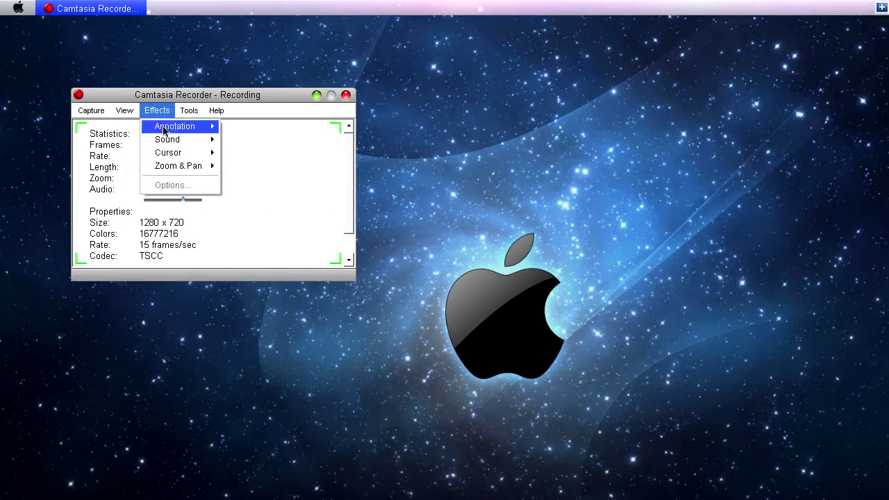
pyautogui.click(146, 227)
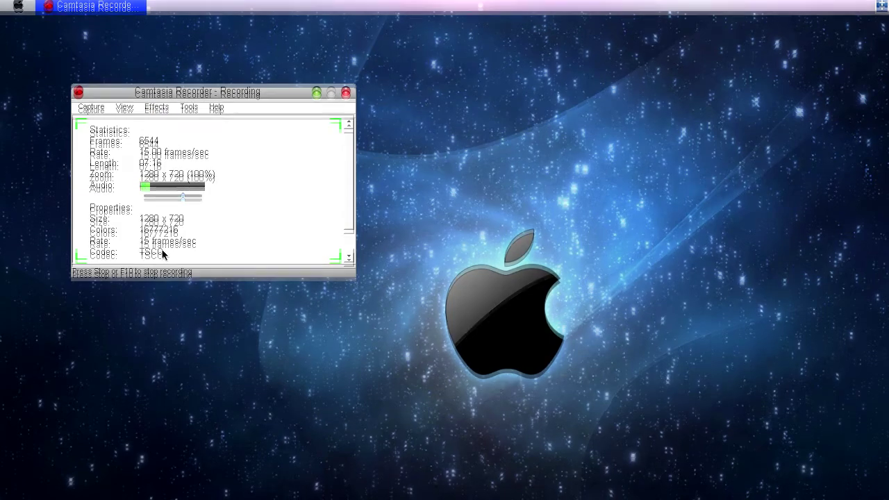
pyautogui.click(198, 112)
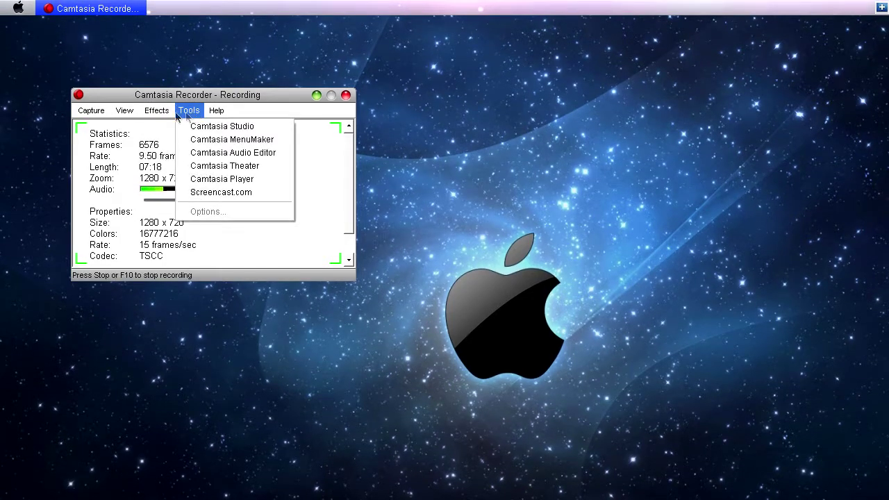
pyautogui.moveTo(153, 115)
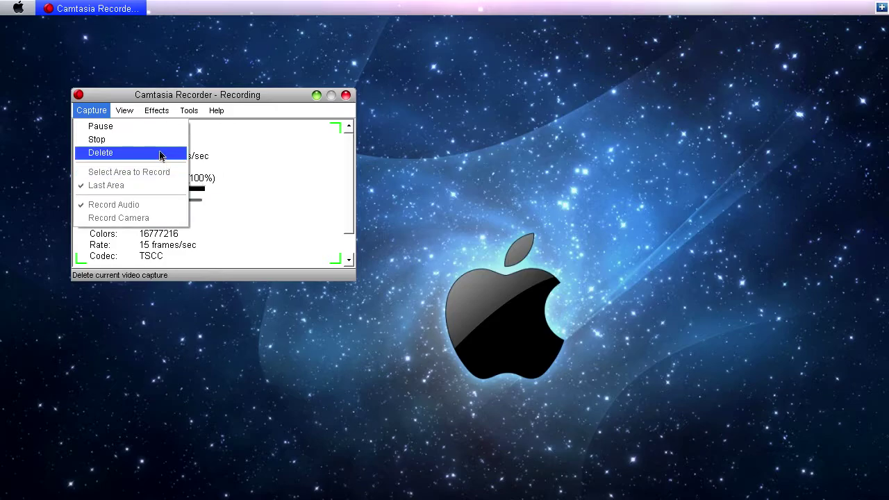
pyautogui.moveTo(196, 115)
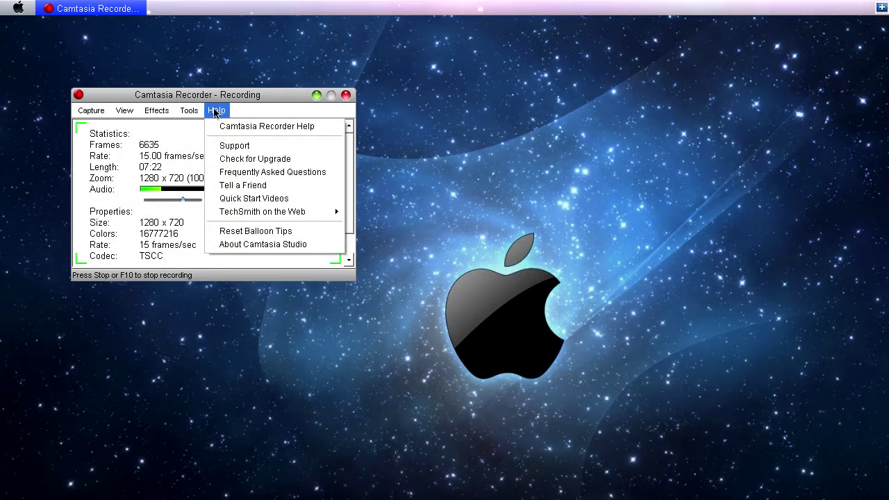
pyautogui.click(174, 177)
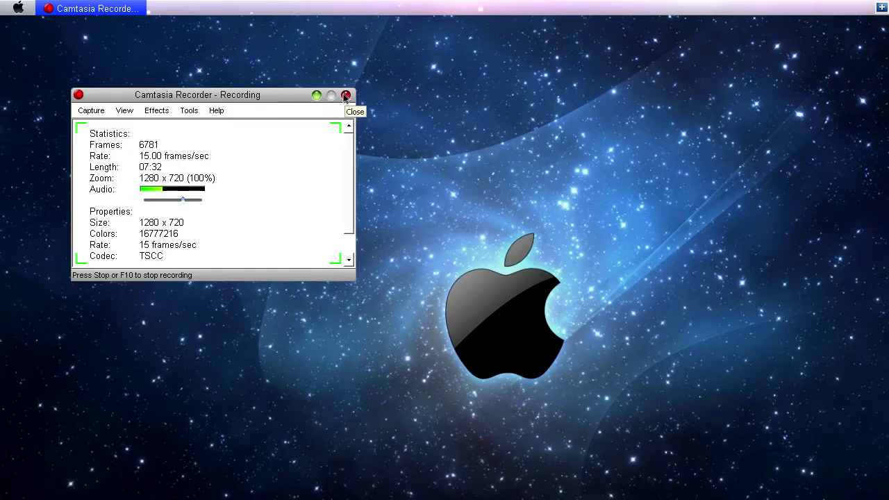
# Step: Display the Effects menu with its Annotation, Sound, Cursor and Zoom & Pan entries
pyautogui.click(151, 111)
pyautogui.moveTo(131, 117)
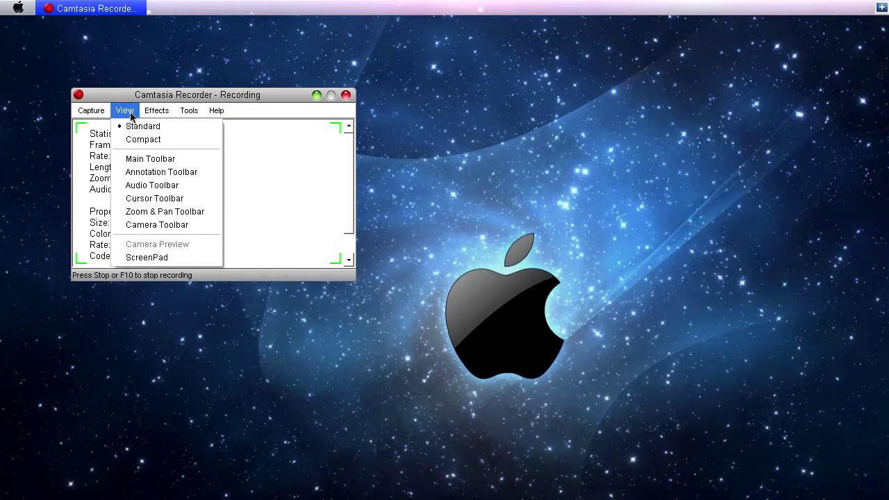
pyautogui.moveTo(160, 116)
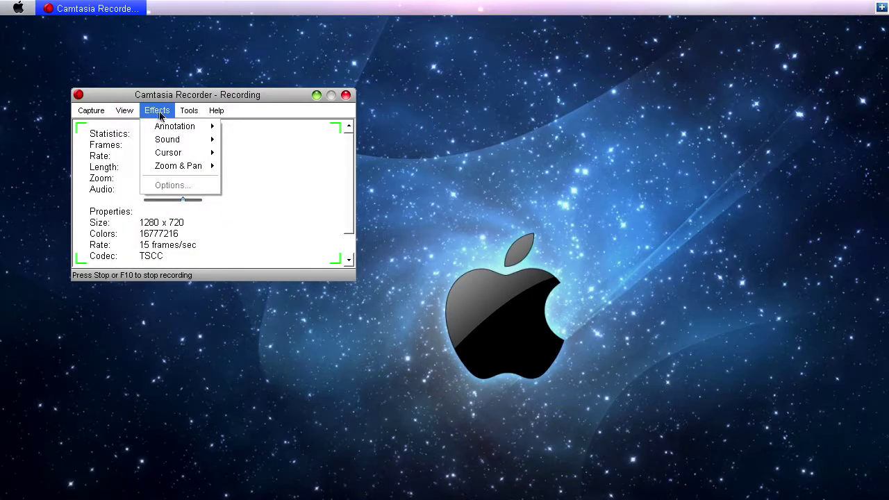